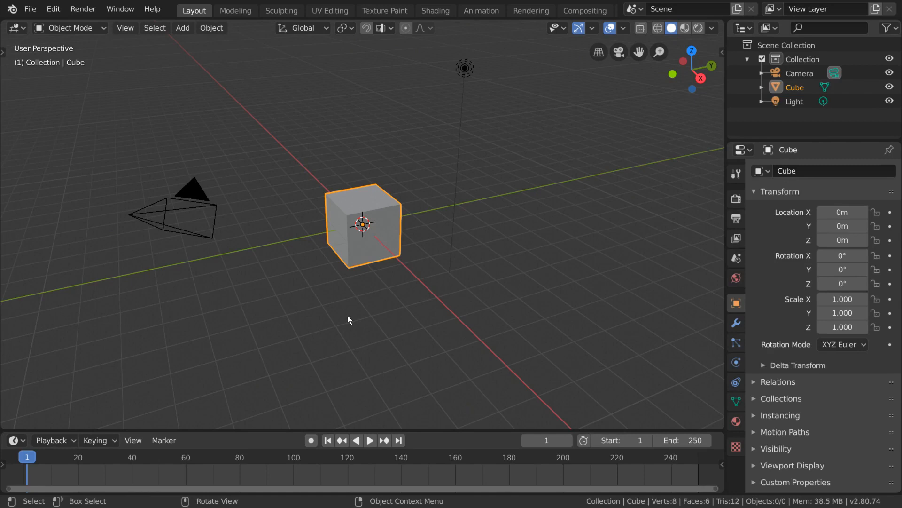
Add a Bevel modifier to the cube and remove it from the modifier stack again
click(736, 323)
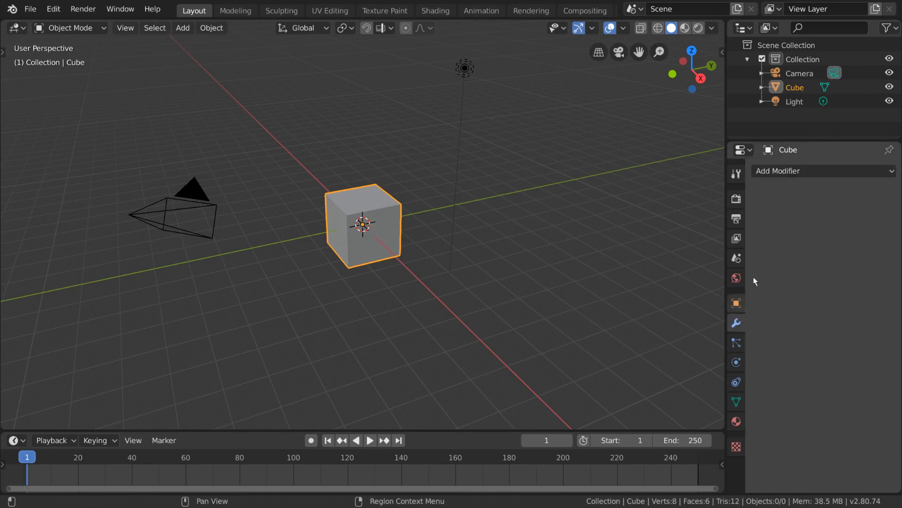
click(803, 171)
click(638, 221)
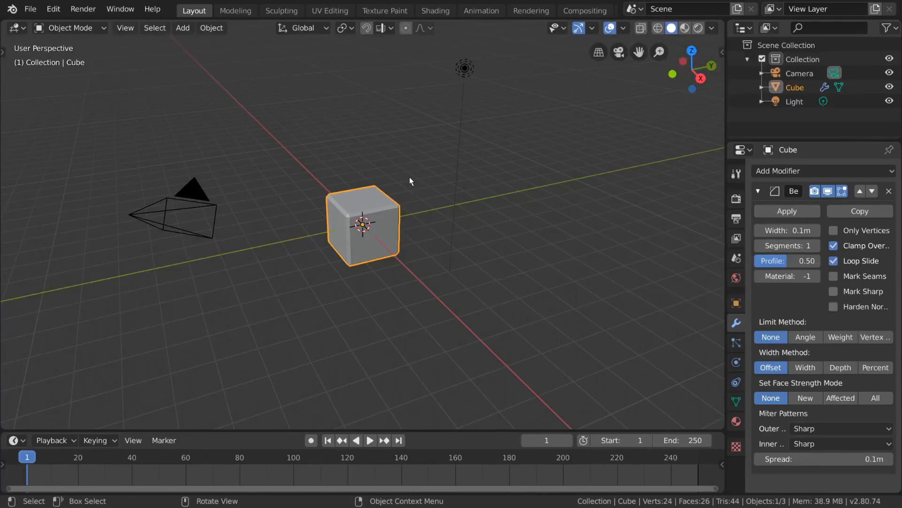
click(889, 191)
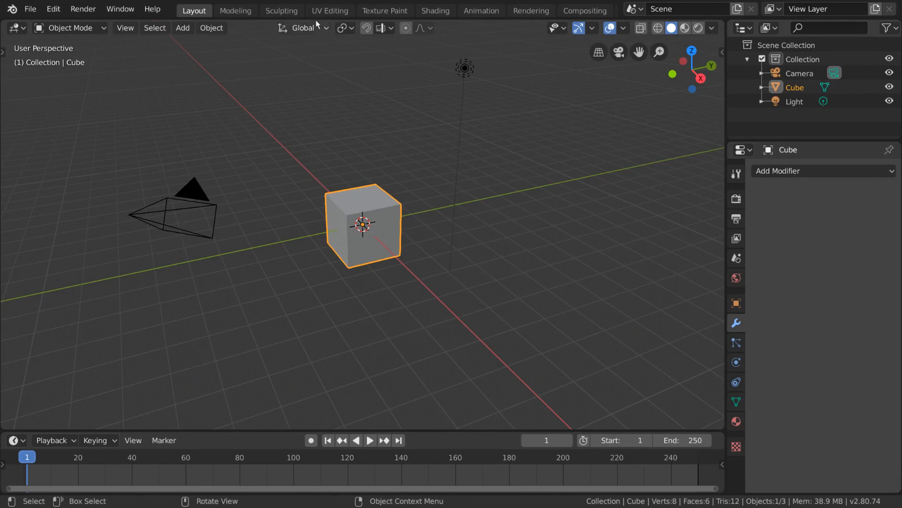
Switch to the Modeling workspace, select the whole cube mesh and bevel it with the Bevel tool
click(235, 12)
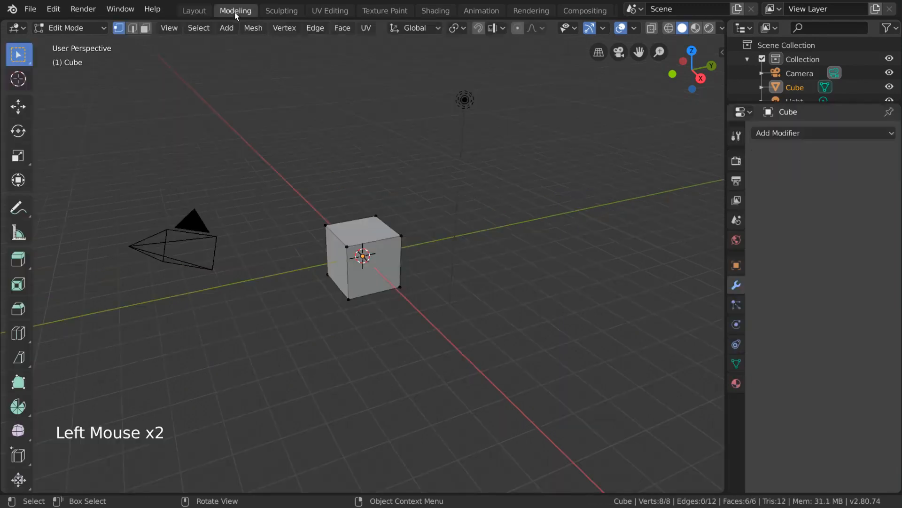
click(19, 312)
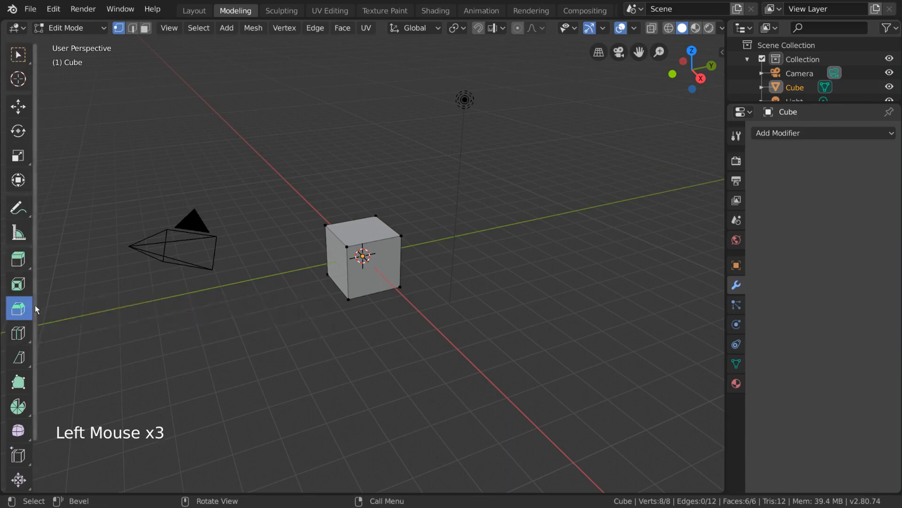
key(a)
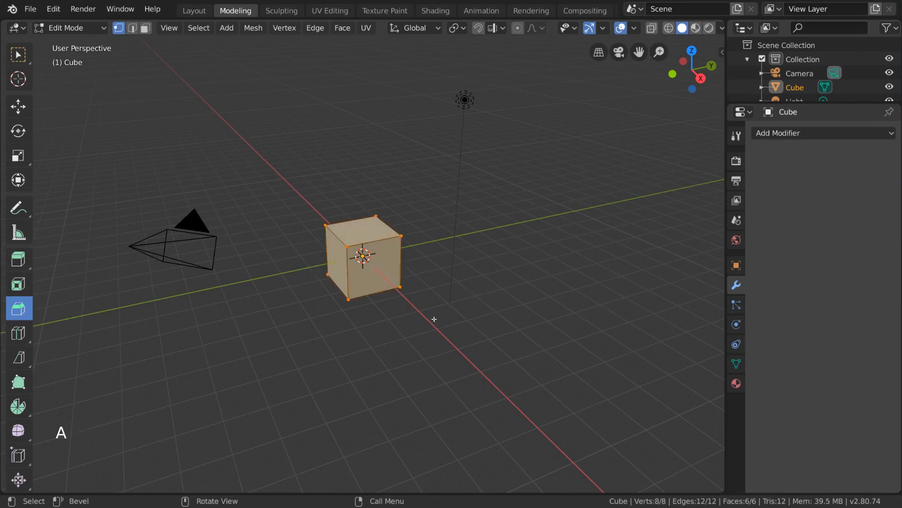
drag(484, 201, 494, 201)
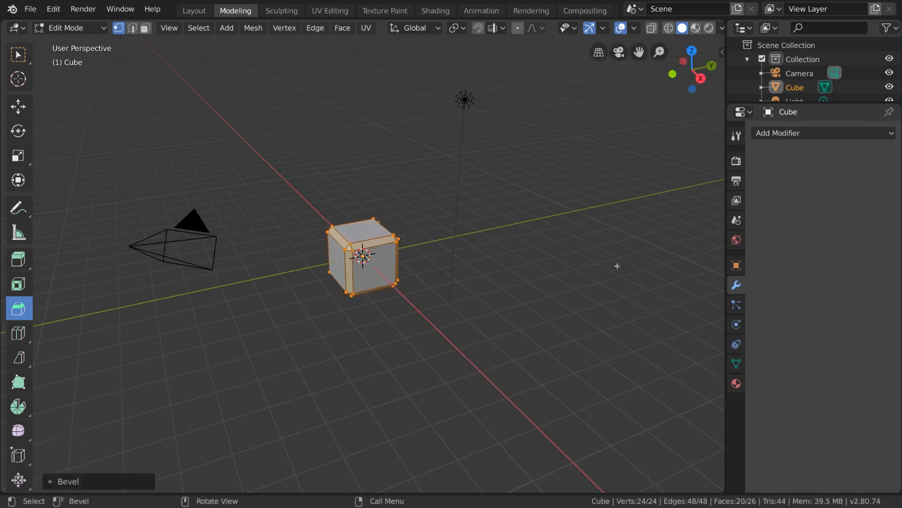
Undo the bevel and bevel the whole cube again with the Bevel command, about 0.159 m wide
key(ctrl+z)
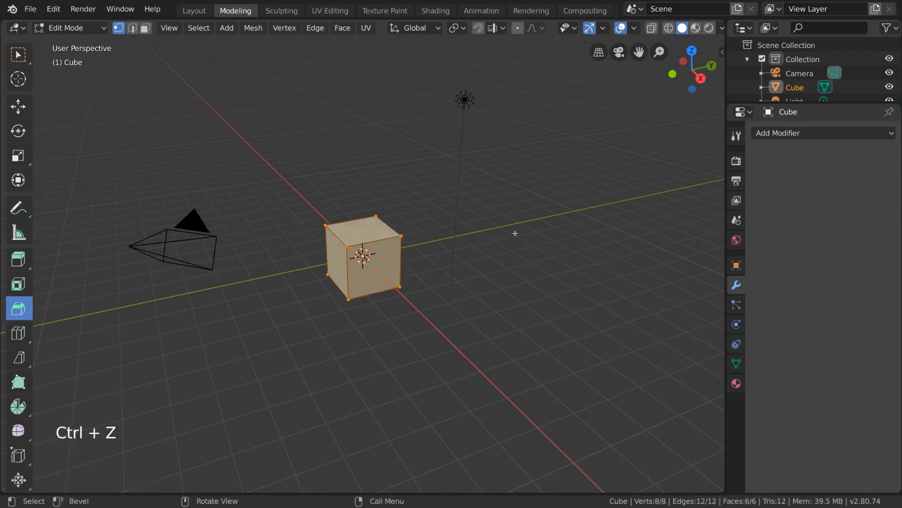
key(ctrl+b)
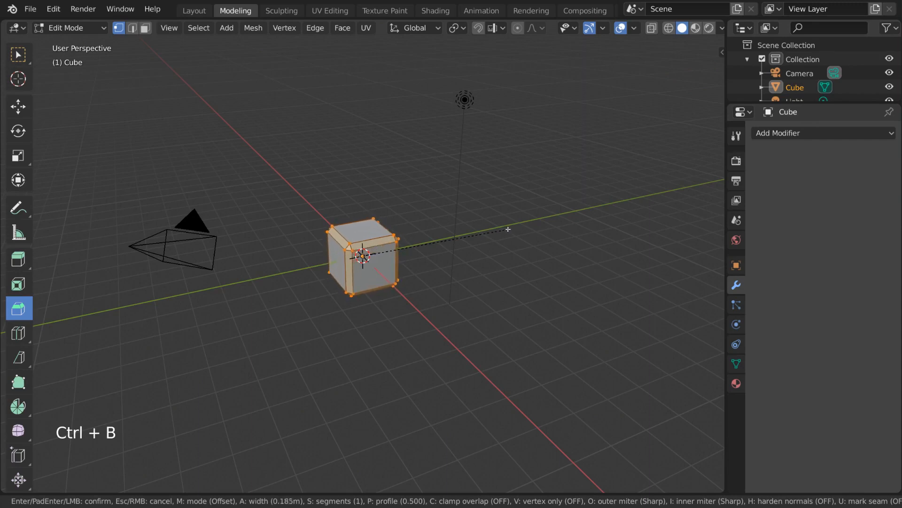
click(508, 230)
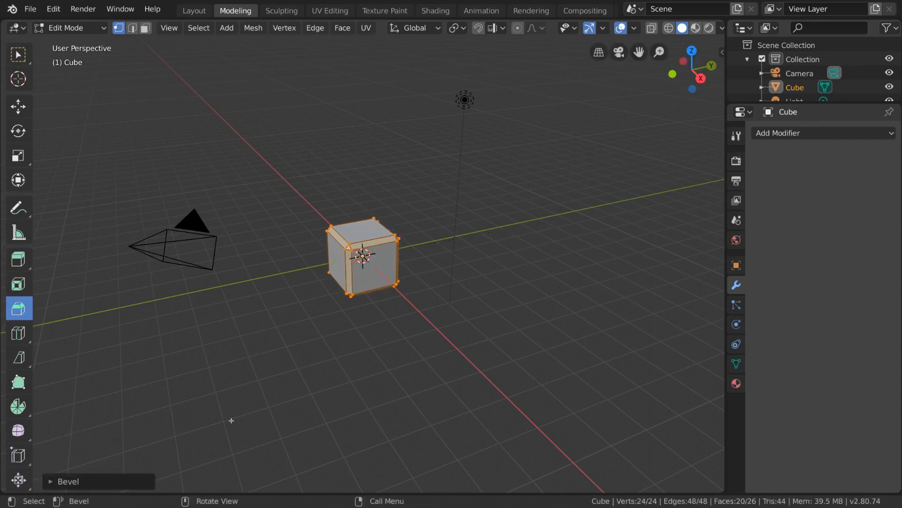
Expand the bevel's settings, try the Percent width type, and set the Offset width to 0.189 m
click(51, 481)
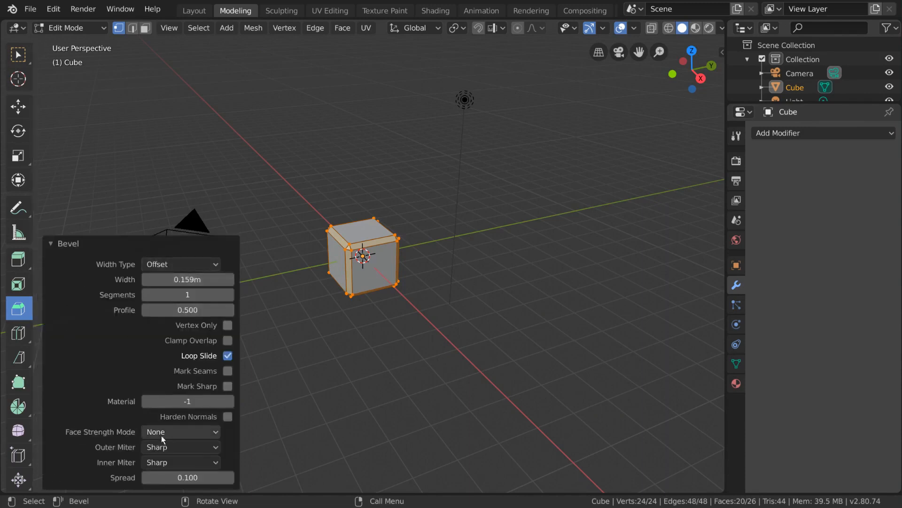
click(202, 265)
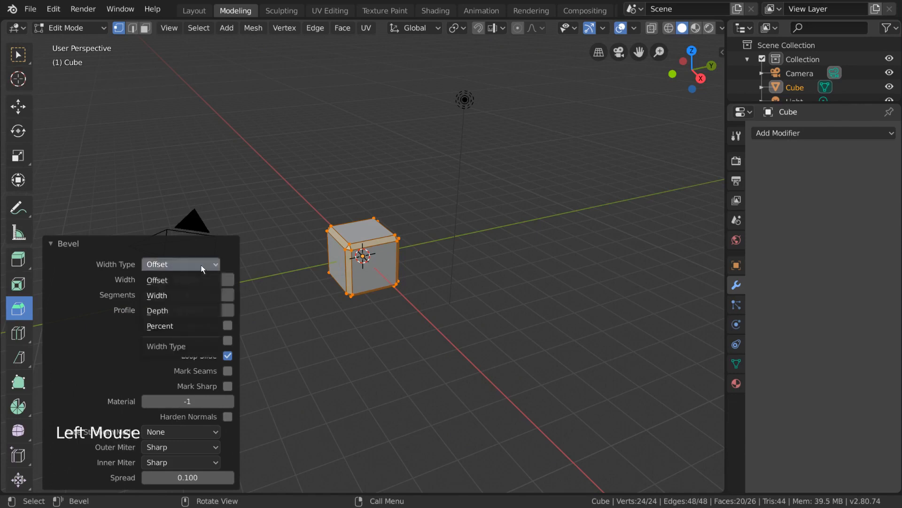
click(186, 326)
mouse_move(182, 279)
mouse_down()
mouse_move(159, 271)
mouse_move(161, 280)
mouse_move(151, 281)
mouse_move(169, 280)
mouse_up()
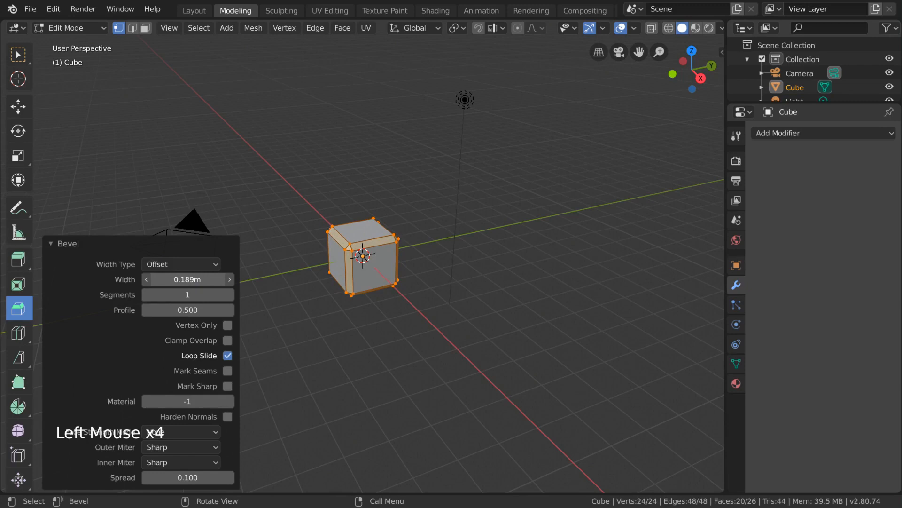
Give the bevel 3 segments and a width of 0.249 m, and try out its profile value
click(230, 295)
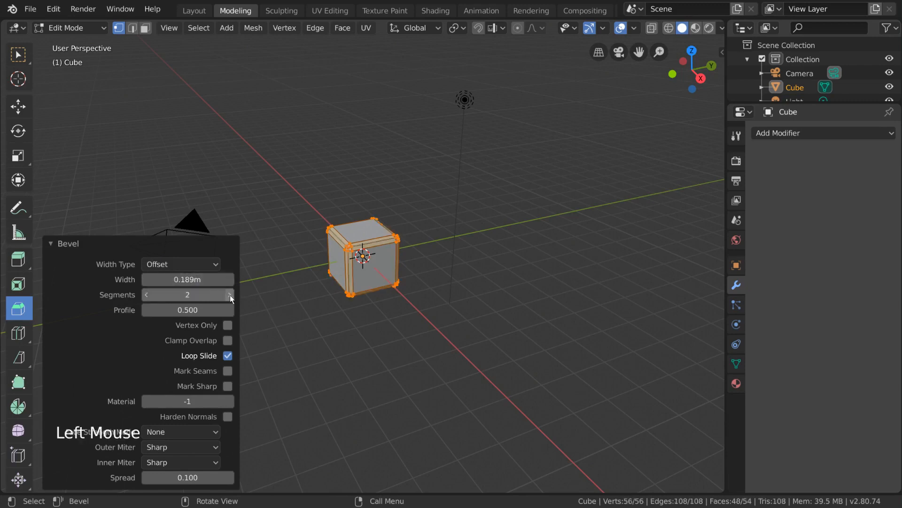
click(230, 295)
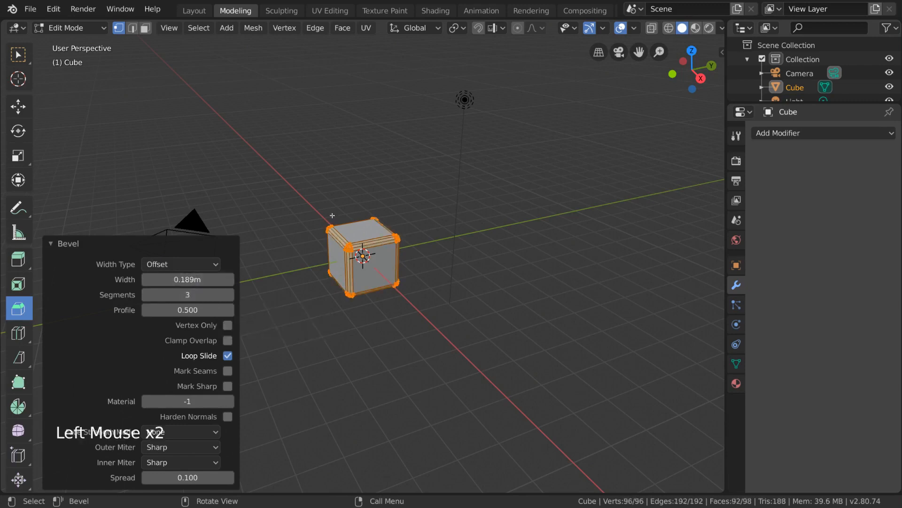
mouse_move(187, 279)
mouse_down()
mouse_move(218, 280)
mouse_move(179, 279)
mouse_move(187, 279)
mouse_up()
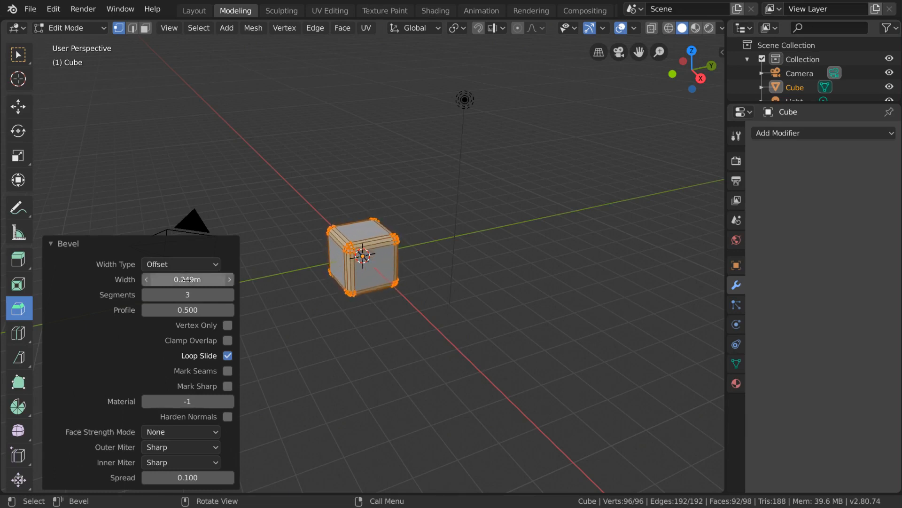
mouse_move(187, 310)
mouse_down()
mouse_move(196, 309)
mouse_move(177, 310)
mouse_move(188, 309)
mouse_up()
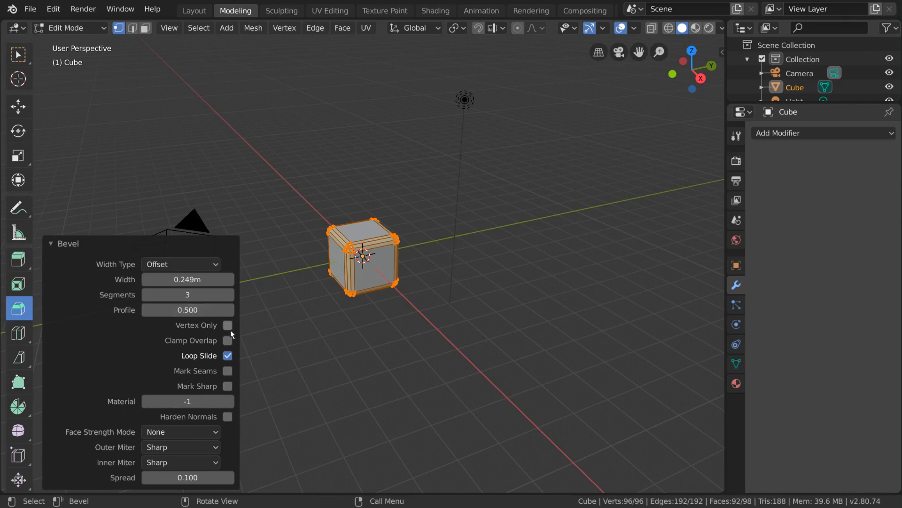
Restrict the bevel to vertices only, widen it to 0.749 m, and compare 1 segment with 3 or more
click(230, 328)
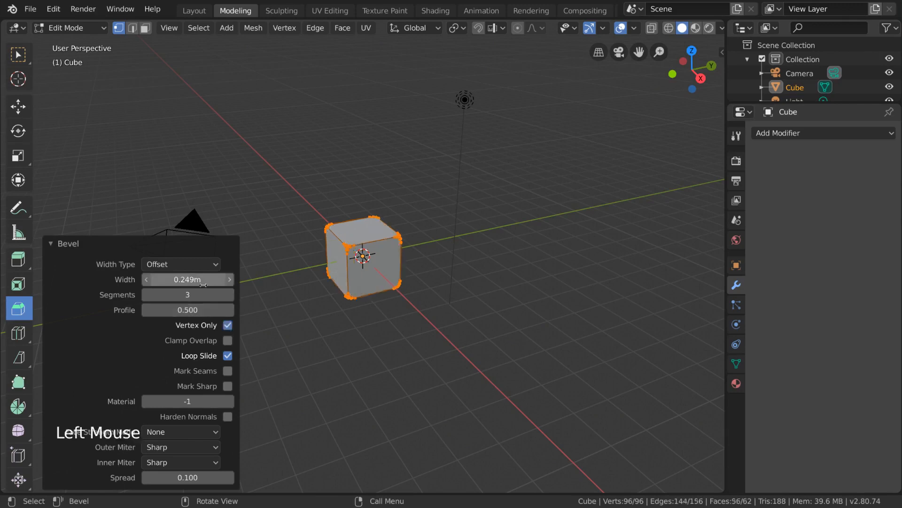
drag(188, 279, 213, 279)
click(148, 296)
click(148, 296)
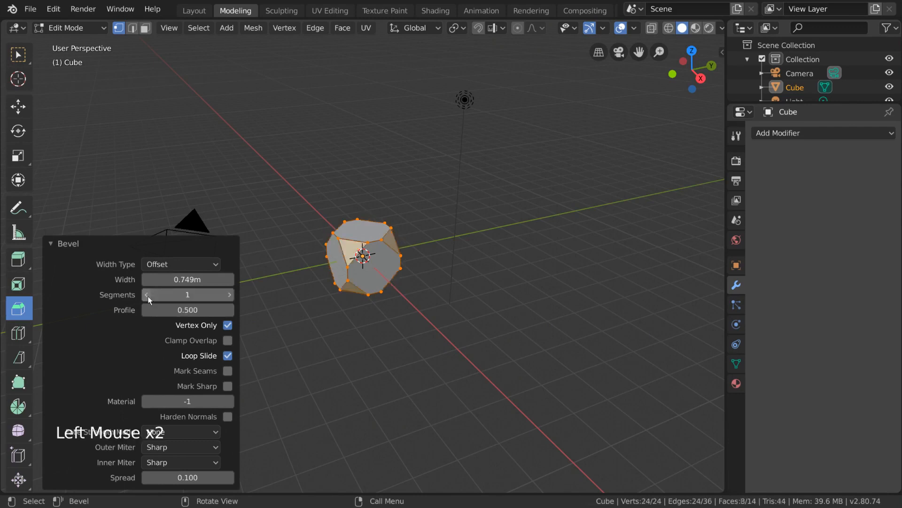
click(229, 295)
click(228, 294)
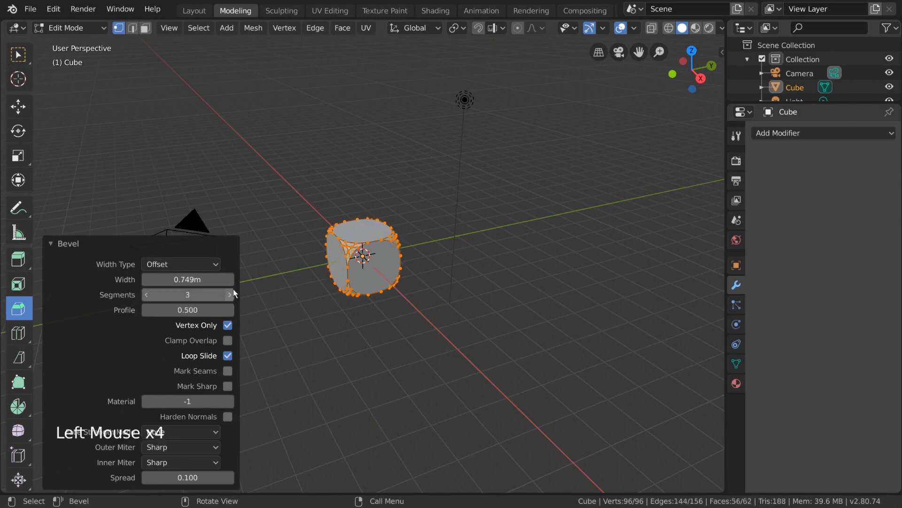
click(229, 295)
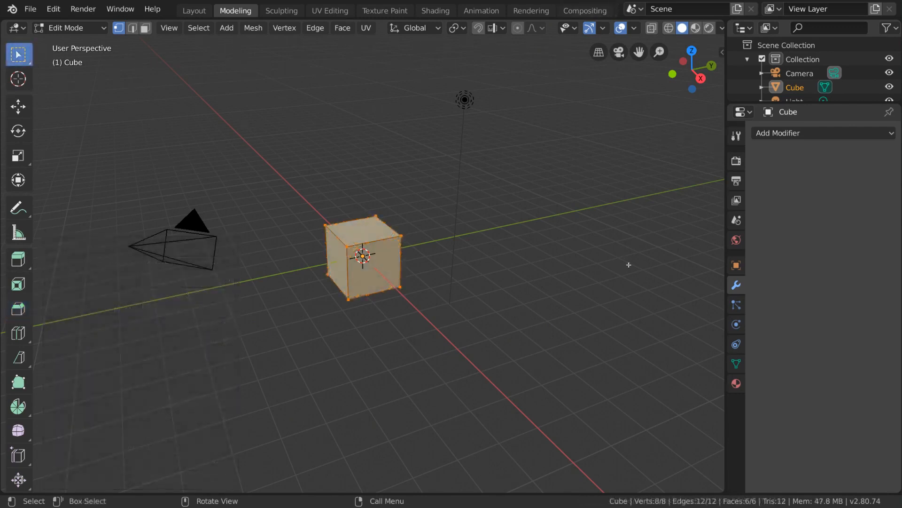
Start a vertex bevel on the fully selected cube and toggle the Vertex Only option of the 3-segment bevel
key(shift+ctrl)
key(shift+ctrl+b)
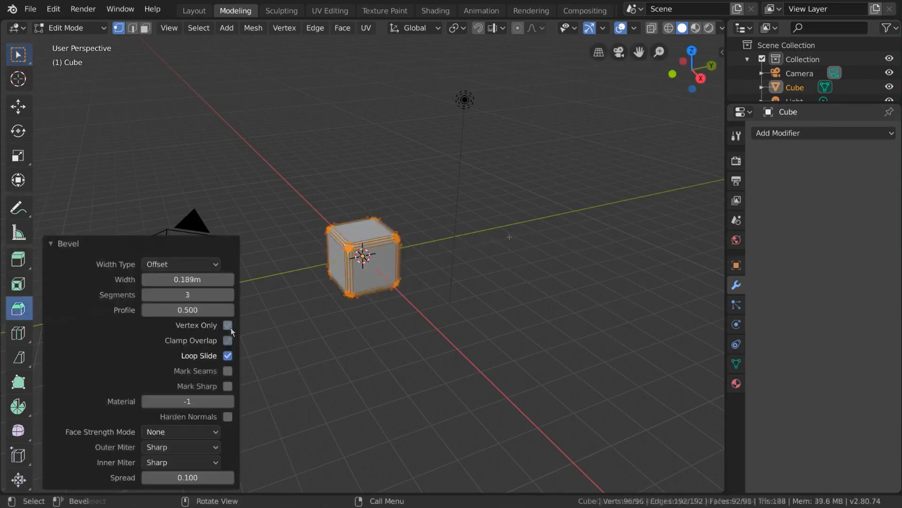
click(228, 325)
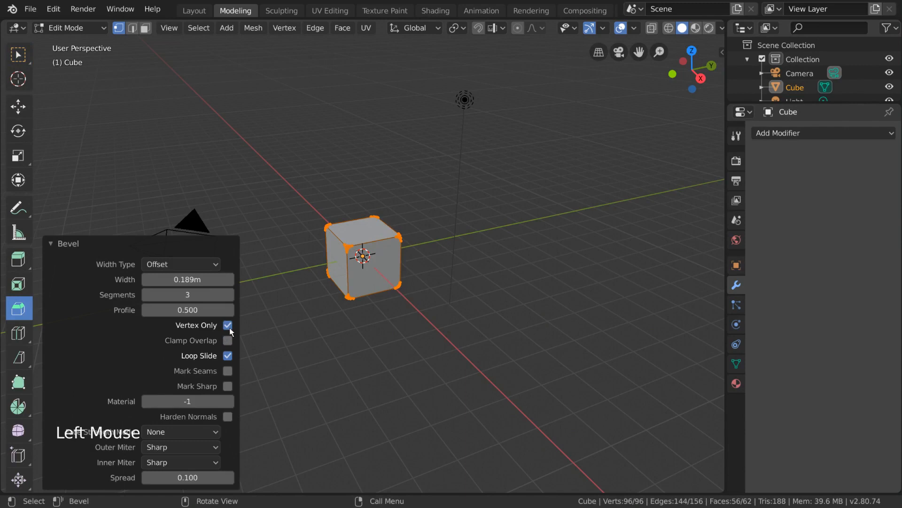
click(228, 325)
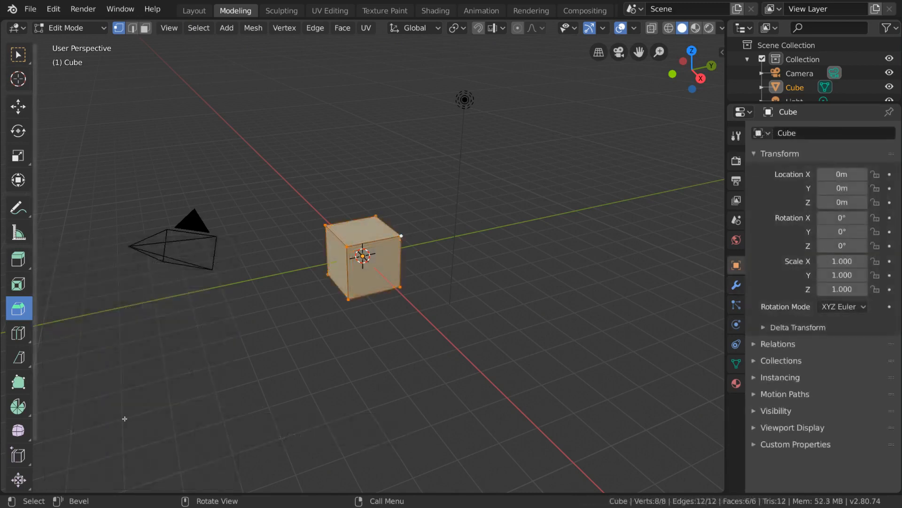
Add two material slots to the cube and create a material with a red base color in the third slot
click(738, 384)
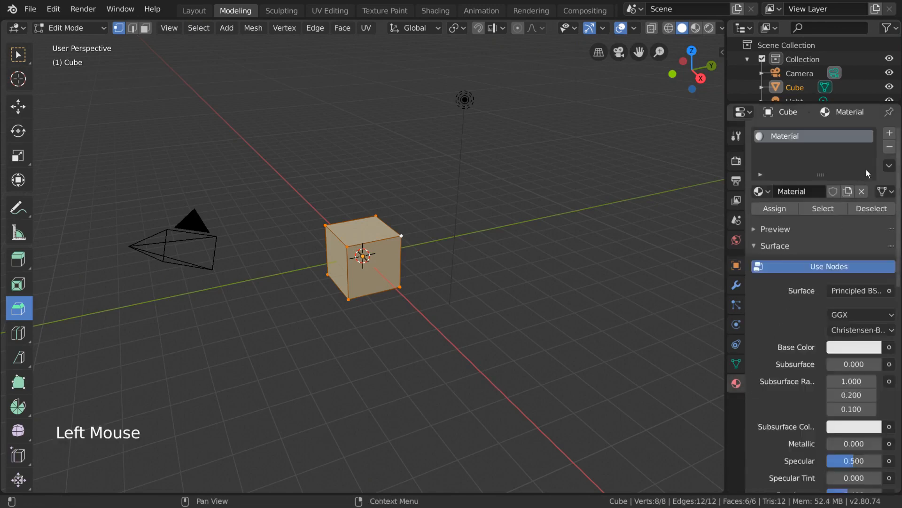
click(890, 133)
click(890, 133)
click(849, 221)
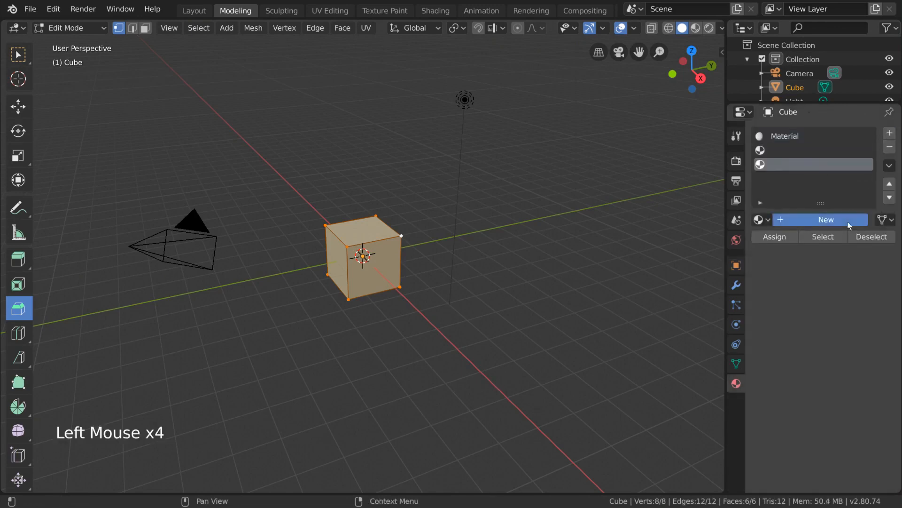
click(846, 376)
mouse_move(822, 274)
mouse_down()
mouse_move(806, 247)
mouse_move(808, 280)
mouse_up()
Create a material in the empty second slot with a green base color, hue 0.351 and saturation 1.000
click(808, 155)
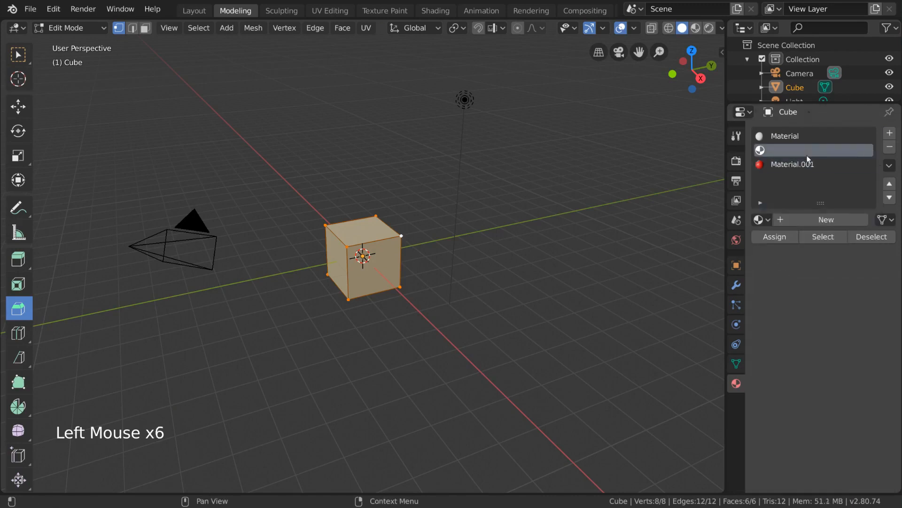
click(820, 221)
click(845, 376)
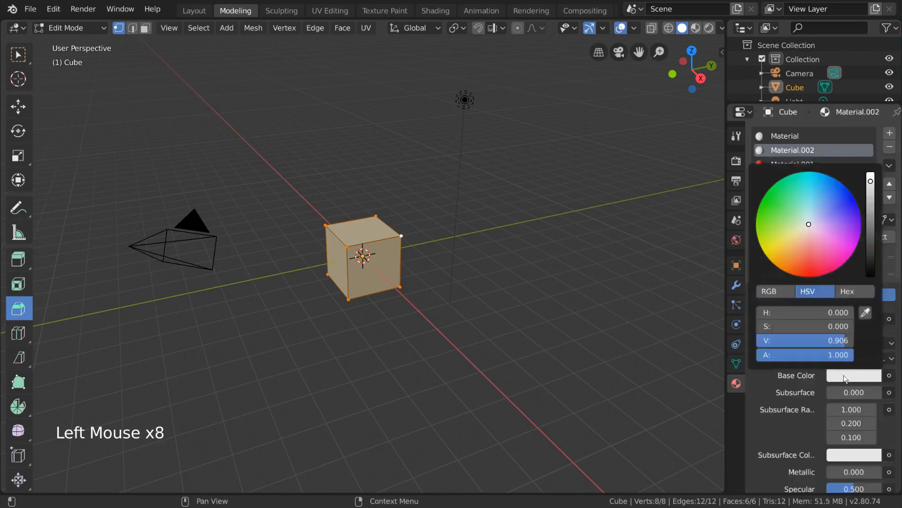
drag(794, 228, 765, 193)
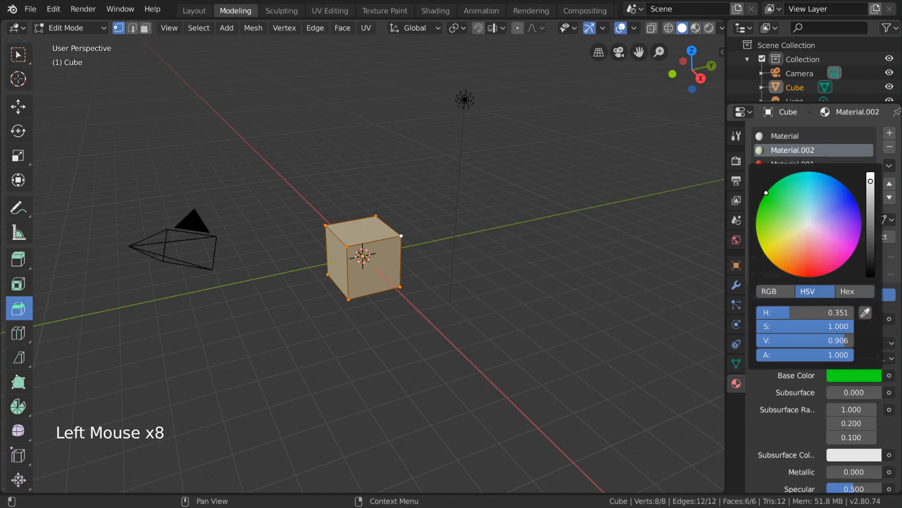
Display the viewport in rendered shading, bevel the cube about 0.178 m wide and expand the bevel's settings
click(709, 31)
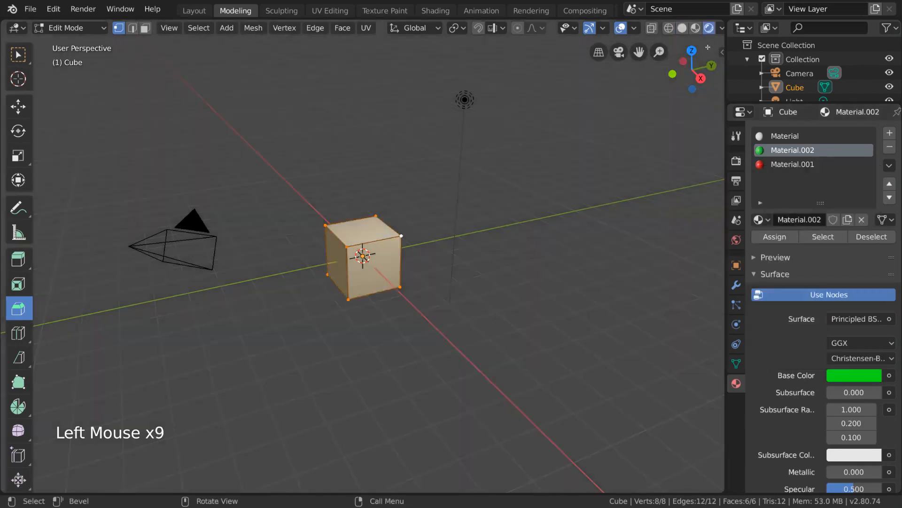
drag(461, 215, 494, 211)
click(48, 481)
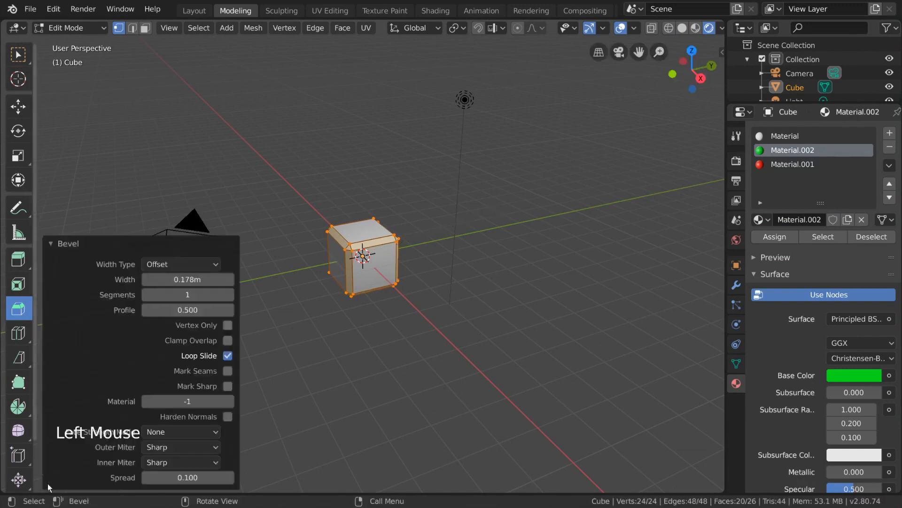
Step the bevel's material index up through 0 and 1 to 2 so the bevelled faces use the red material
click(230, 402)
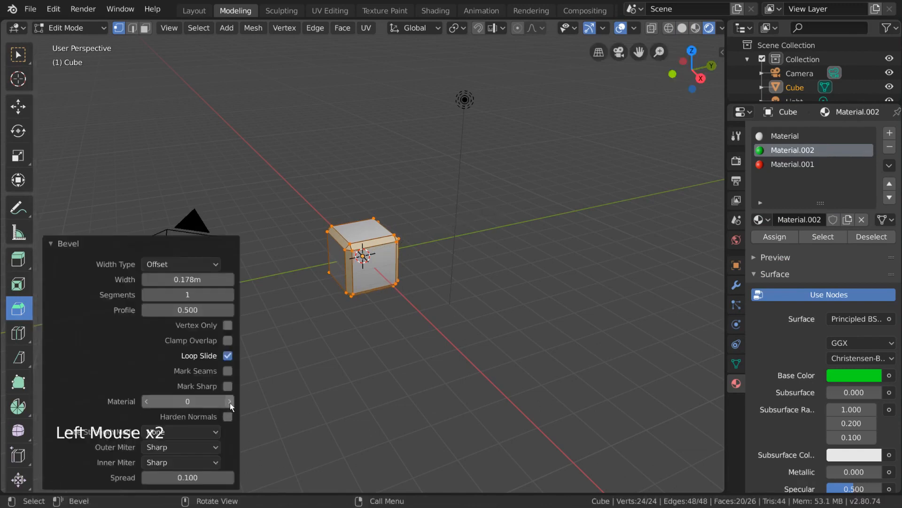
click(230, 402)
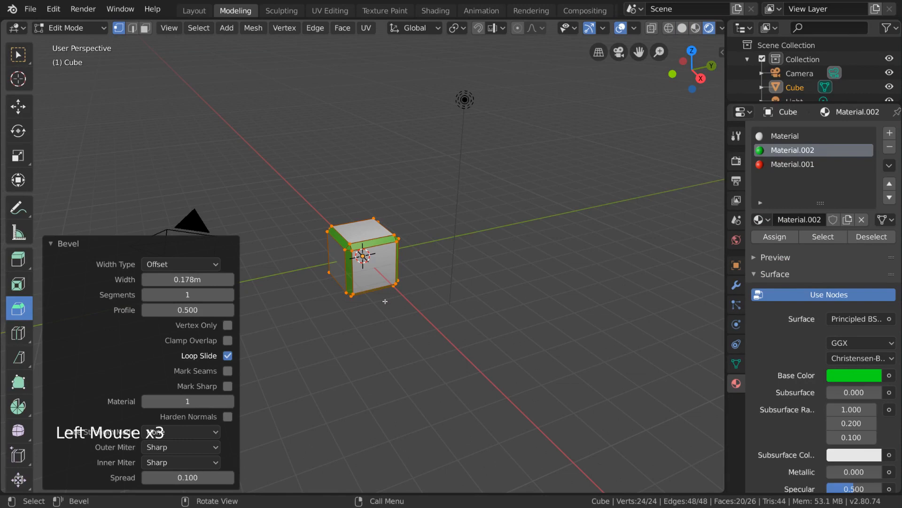
click(231, 403)
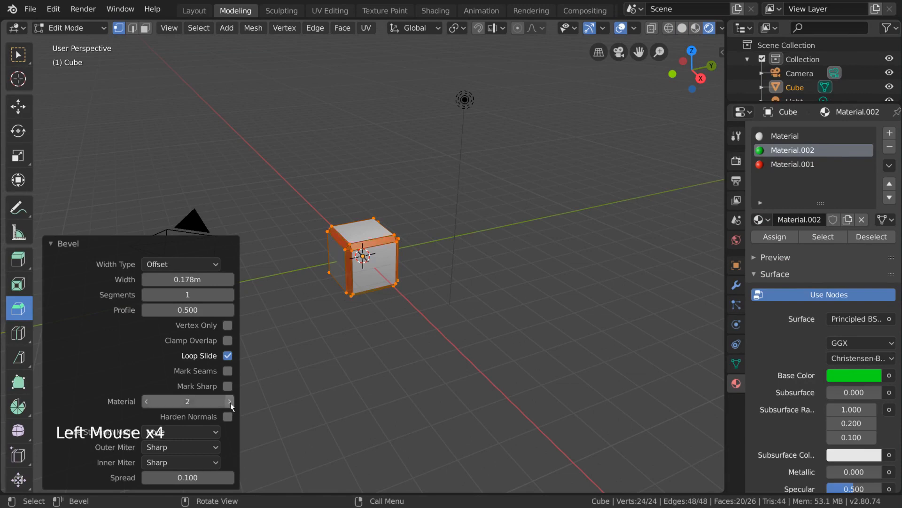
middle_drag(351, 209, 484, 224)
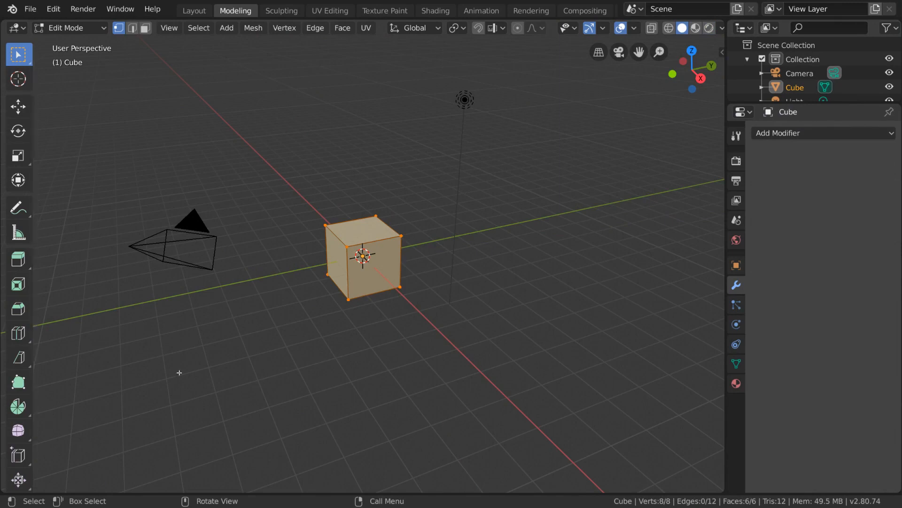
Add a Bevel modifier to the cube
click(734, 292)
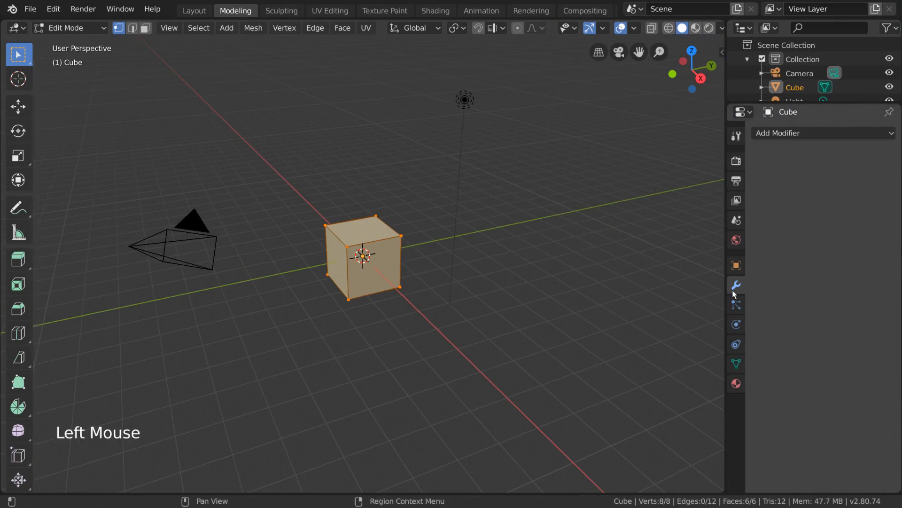
click(834, 133)
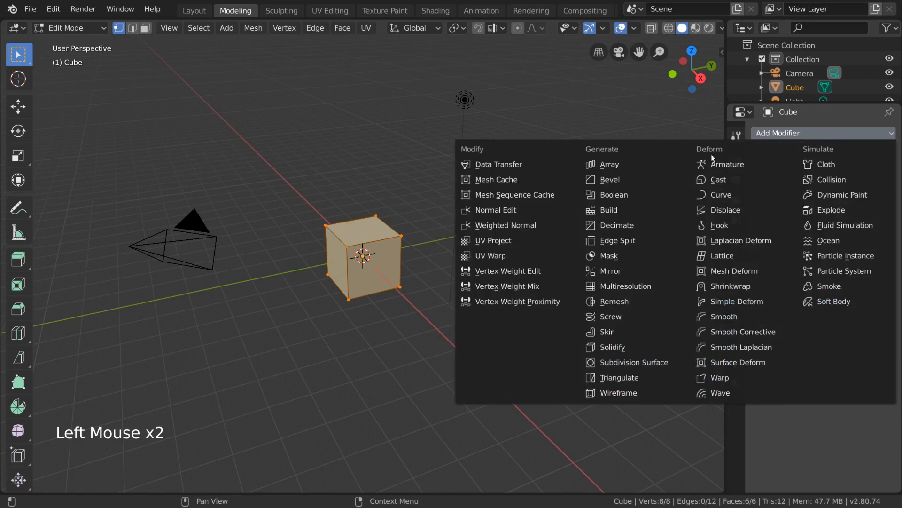
click(644, 177)
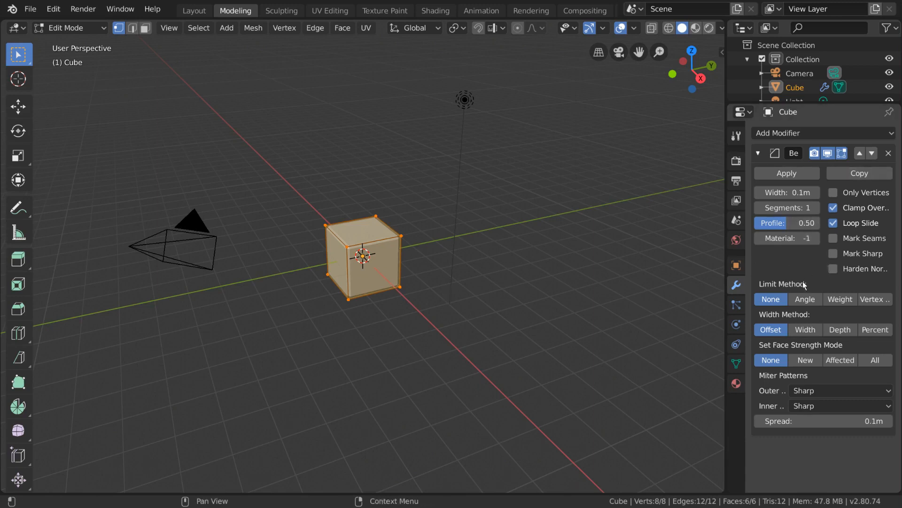
Try the Bevel modifier's Vertex Group limit method and set it back to Angle
click(805, 299)
click(874, 299)
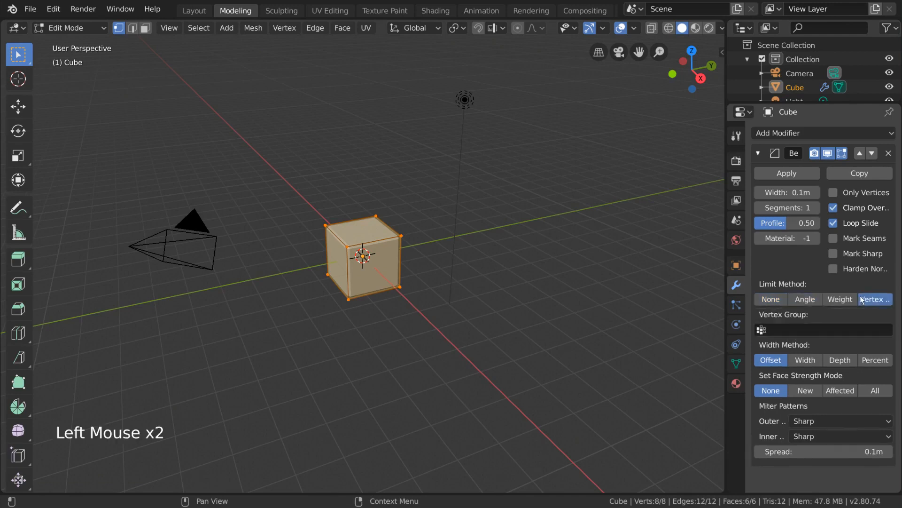
click(876, 299)
click(811, 300)
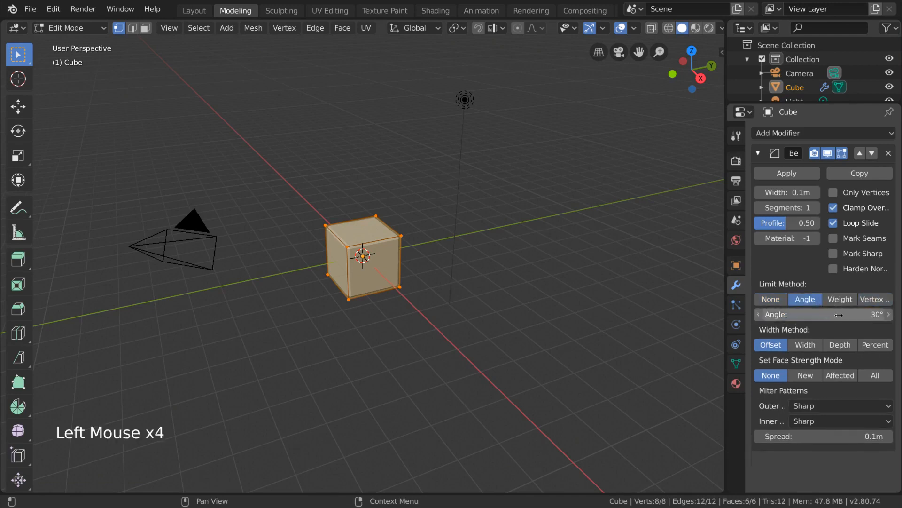
Return the cube to Object Mode and set the Bevel modifier's limit method to None
scroll(438, 277, up, 5)
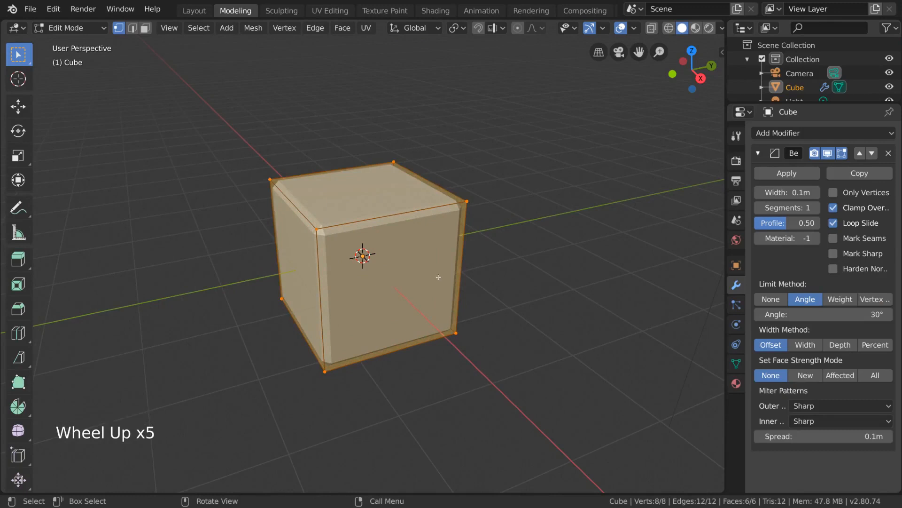
key(Tab)
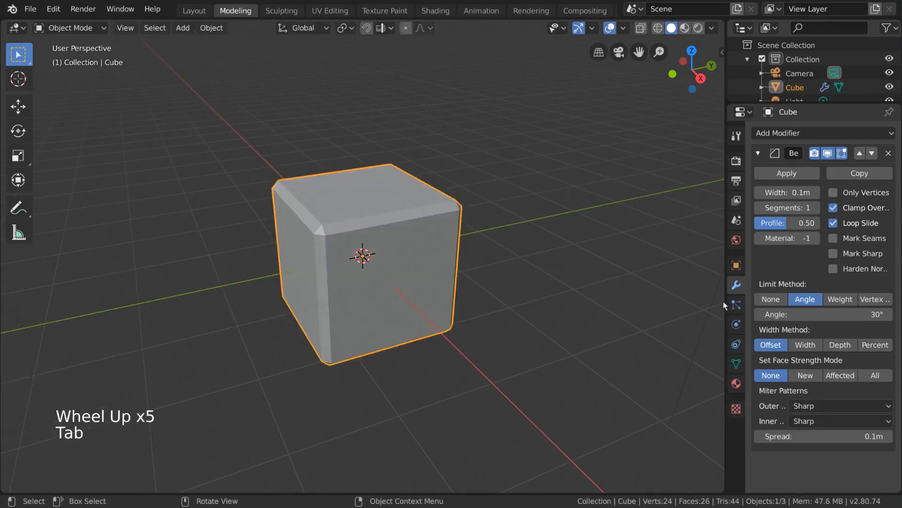
click(771, 299)
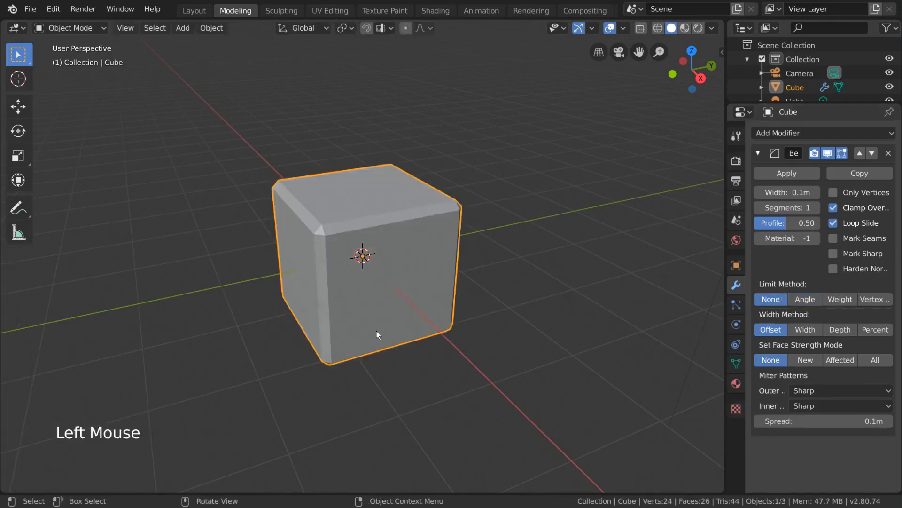
middle_drag(376, 334, 476, 312)
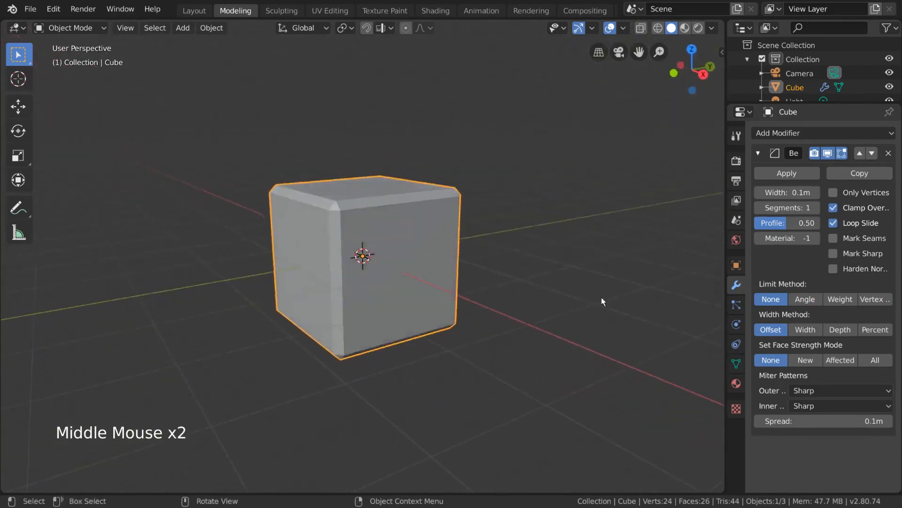
Limit the bevel by Angle and lower the limit angle to about 4.8°
click(804, 299)
click(856, 315)
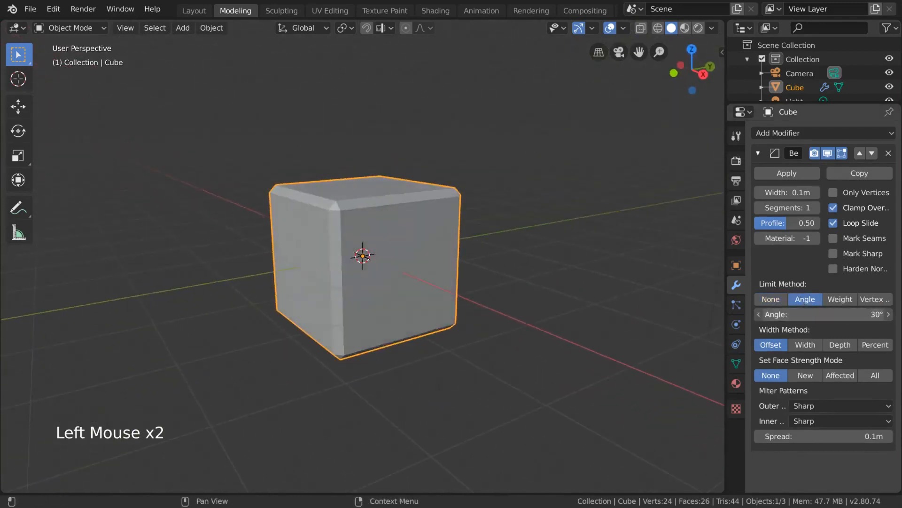
mouse_move(856, 315)
mouse_down()
mouse_move(889, 315)
mouse_move(859, 315)
mouse_up()
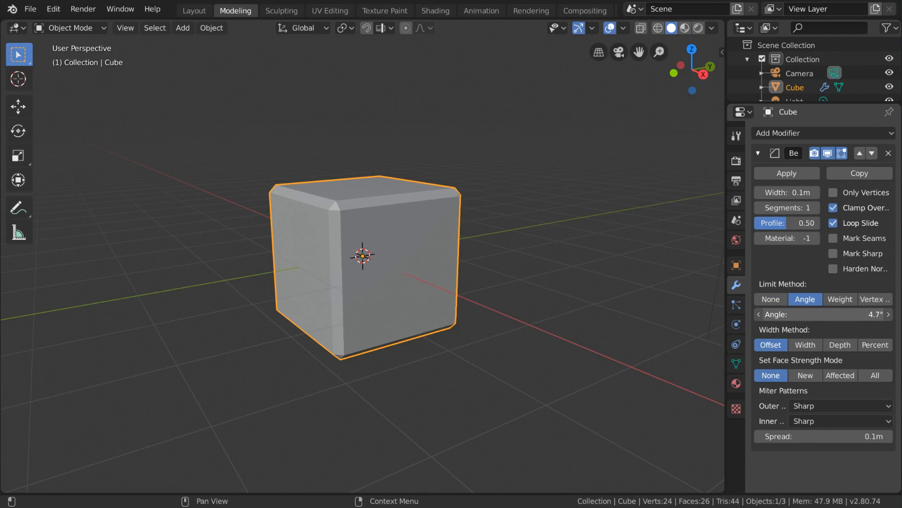
Add a horizontal loop cut around the cube's middle, move it about 0.55 m sideways and return to Object Mode
key(Tab)
key(ctrl+r)
click(473, 256)
key(g)
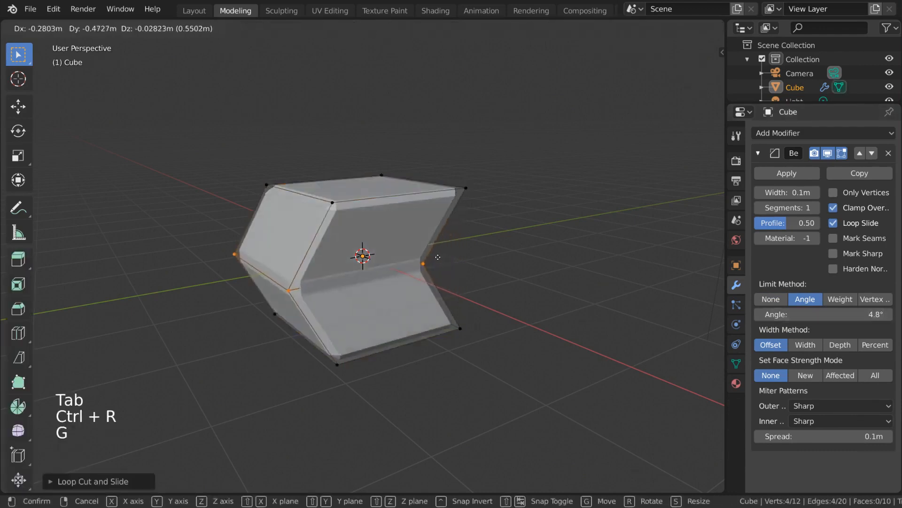
key(Tab)
Raise the Bevel modifier's limit angle to 80° so that only the sharper edges are bevelled
click(827, 314)
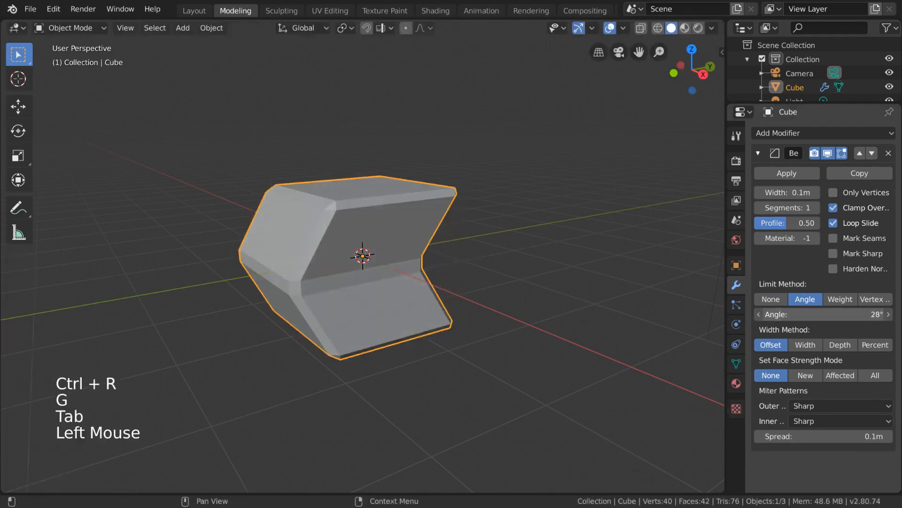
drag(827, 315, 862, 314)
mouse_move(461, 255)
middle_down()
mouse_move(531, 263)
mouse_move(477, 273)
mouse_move(467, 253)
mouse_move(475, 249)
middle_up()
Compare the Weight and Vertex Group limit methods on the bent cube and switch back to Angle
click(839, 299)
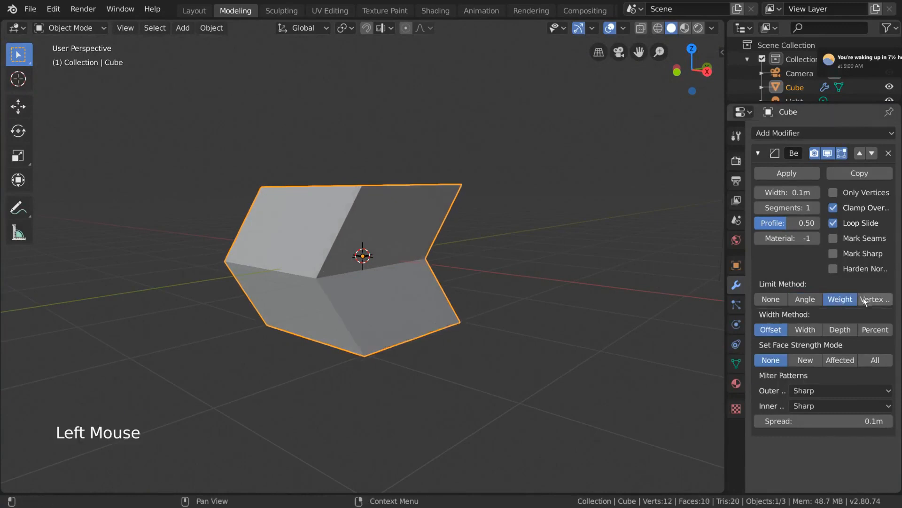
click(874, 300)
click(853, 297)
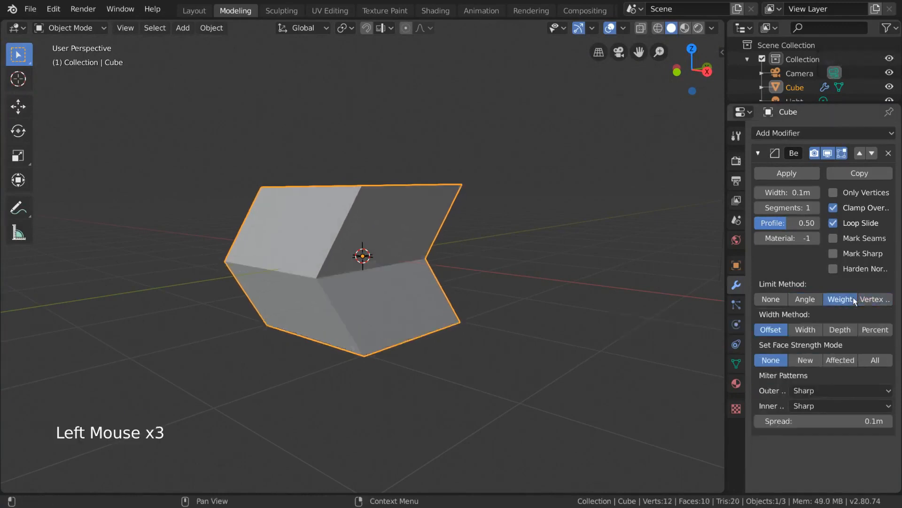
click(873, 299)
click(844, 329)
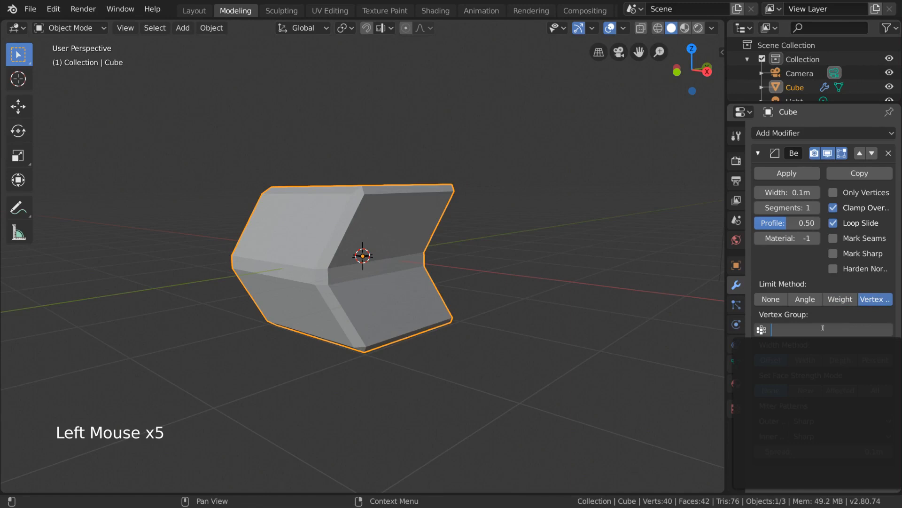
click(801, 300)
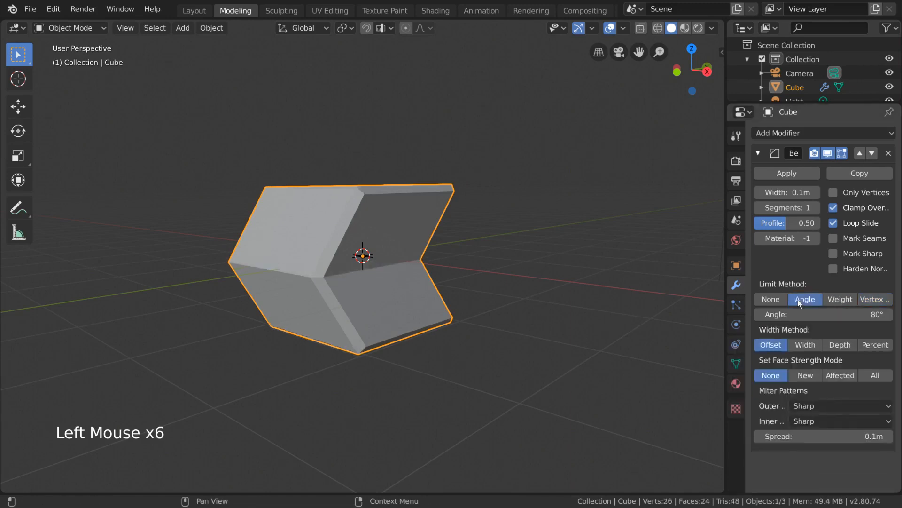
Undo the latest mode switch and limit method changes on the bent cube
middle_drag(553, 246, 517, 278)
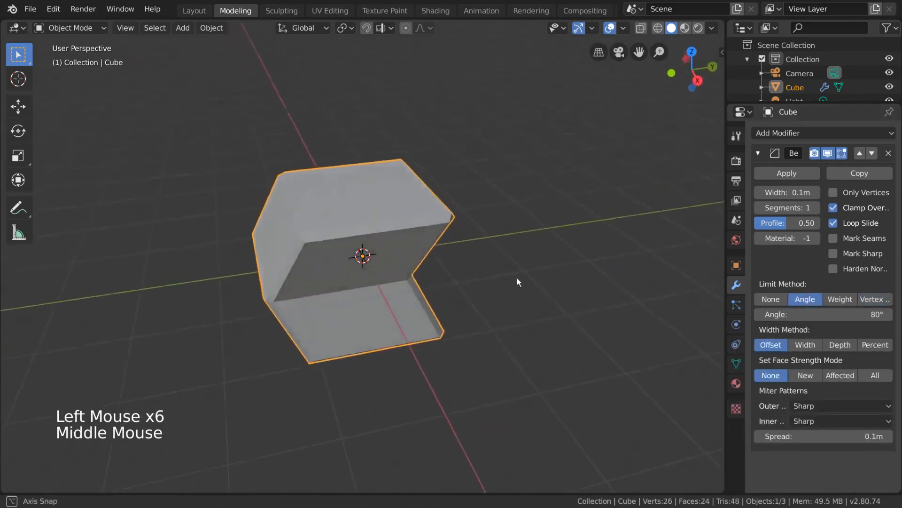
key(Tab)
key(ctrl+z)
key(ctrl+z)
key(ctrl+z)
key(ctrl+z)
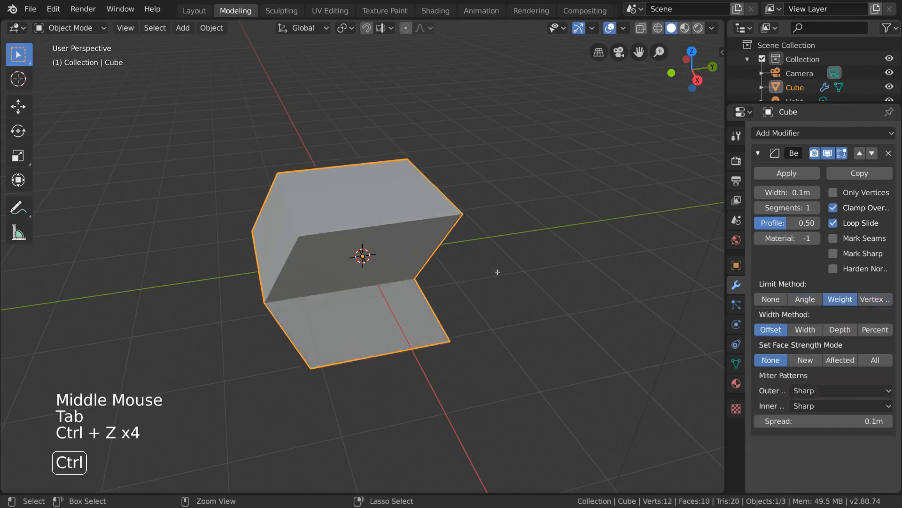